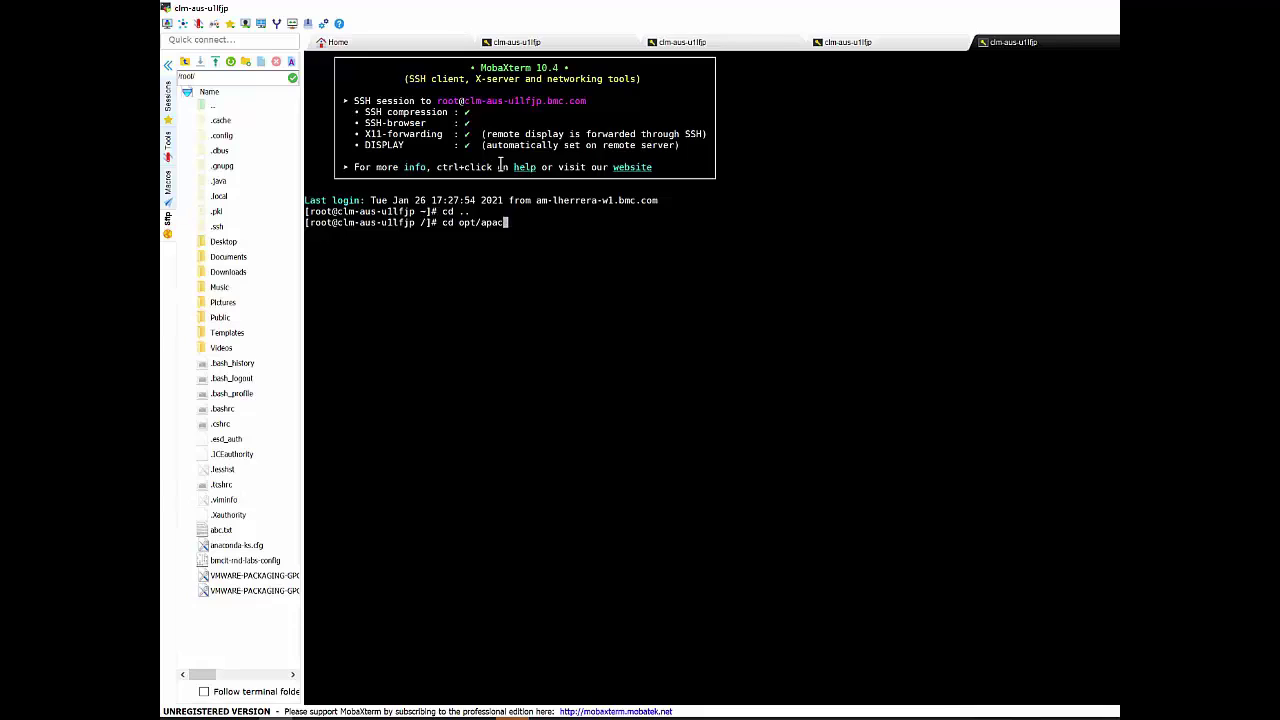
# Change into the opt/apache folder and list its contents
pyautogui.write('he')
pyautogui.press('Return')
pyautogui.write('ls')
pyautogui.press('Return')
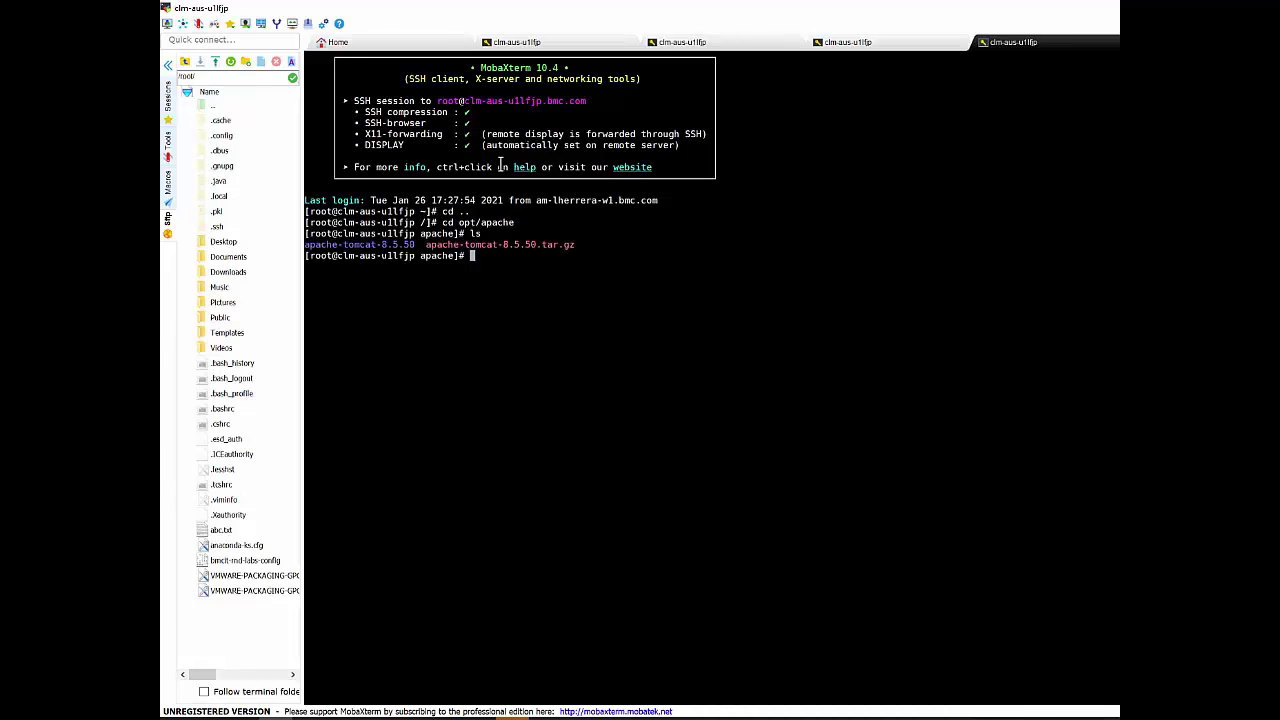
# Enter the apache-tomcat-8.5.50 folder
pyautogui.write('cd apa')
pyautogui.press('Tab')
pyautogui.write('/')
pyautogui.press('Return')
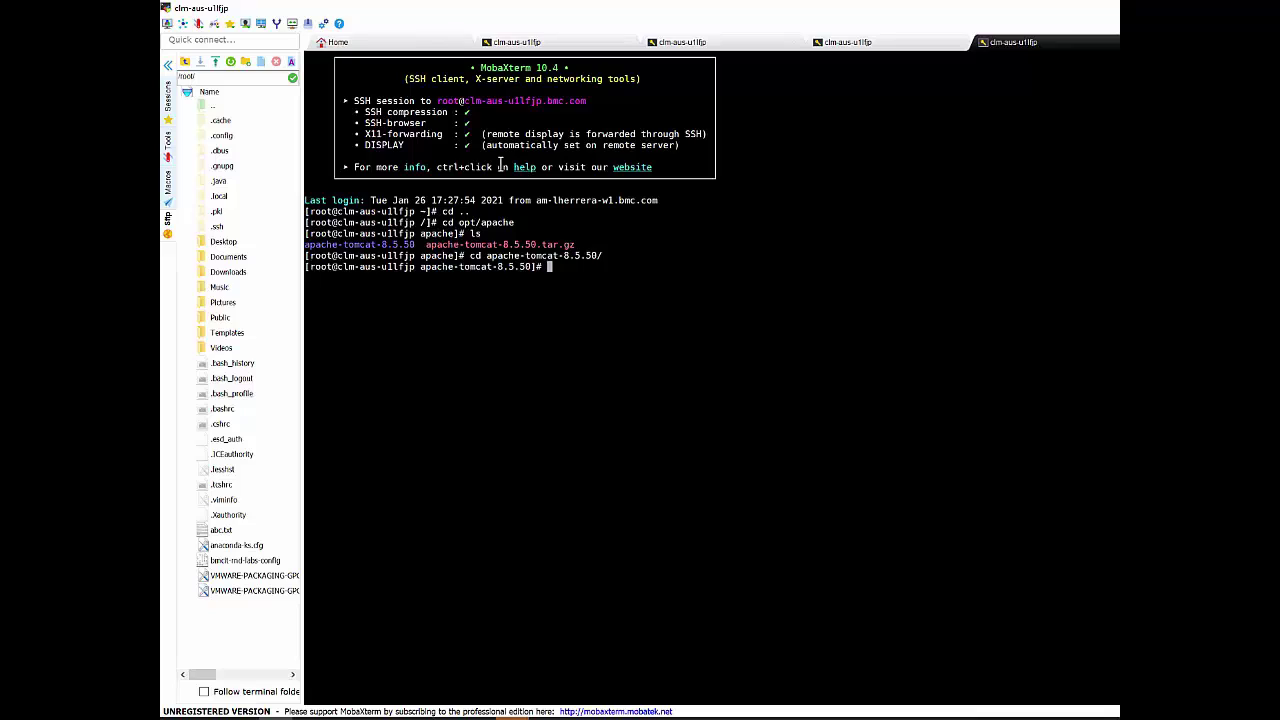
# Enter external-conf, list its files, and begin the vi command for rsso-agent.properties
pyautogui.write('cd exte')
pyautogui.press('Tab')
pyautogui.press('Return')
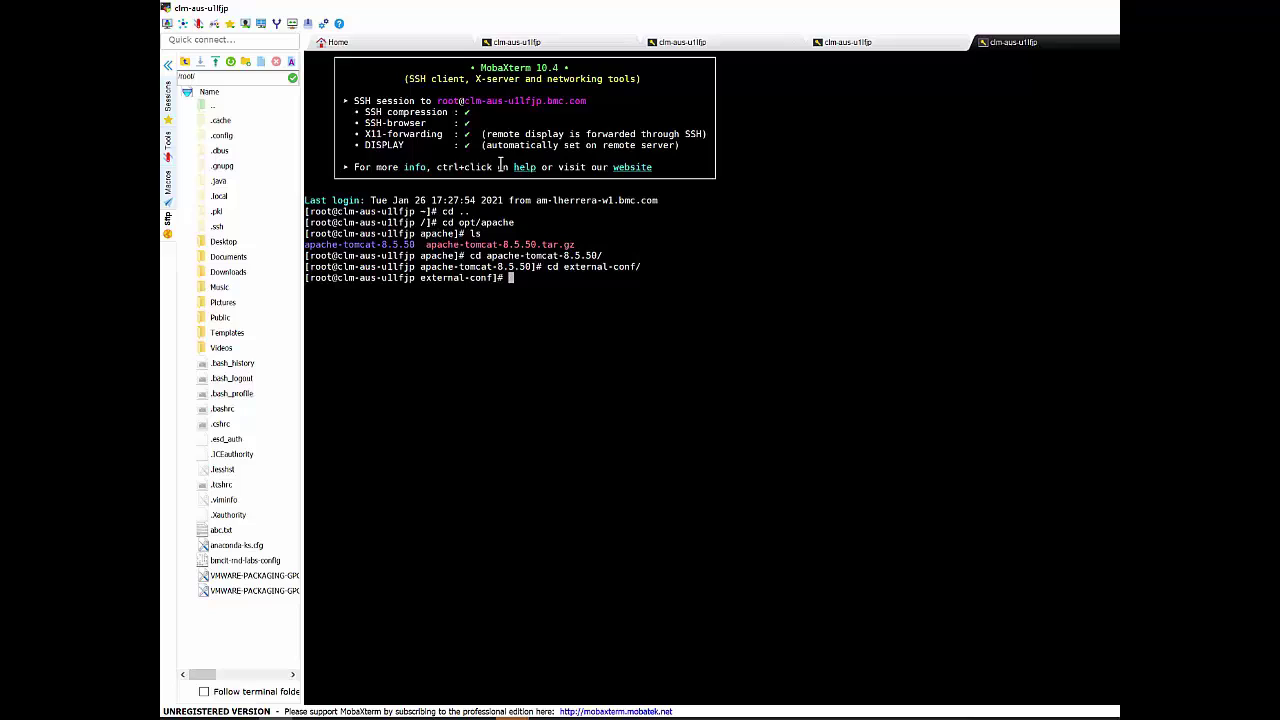
pyautogui.write('ls')
pyautogui.press('Return')
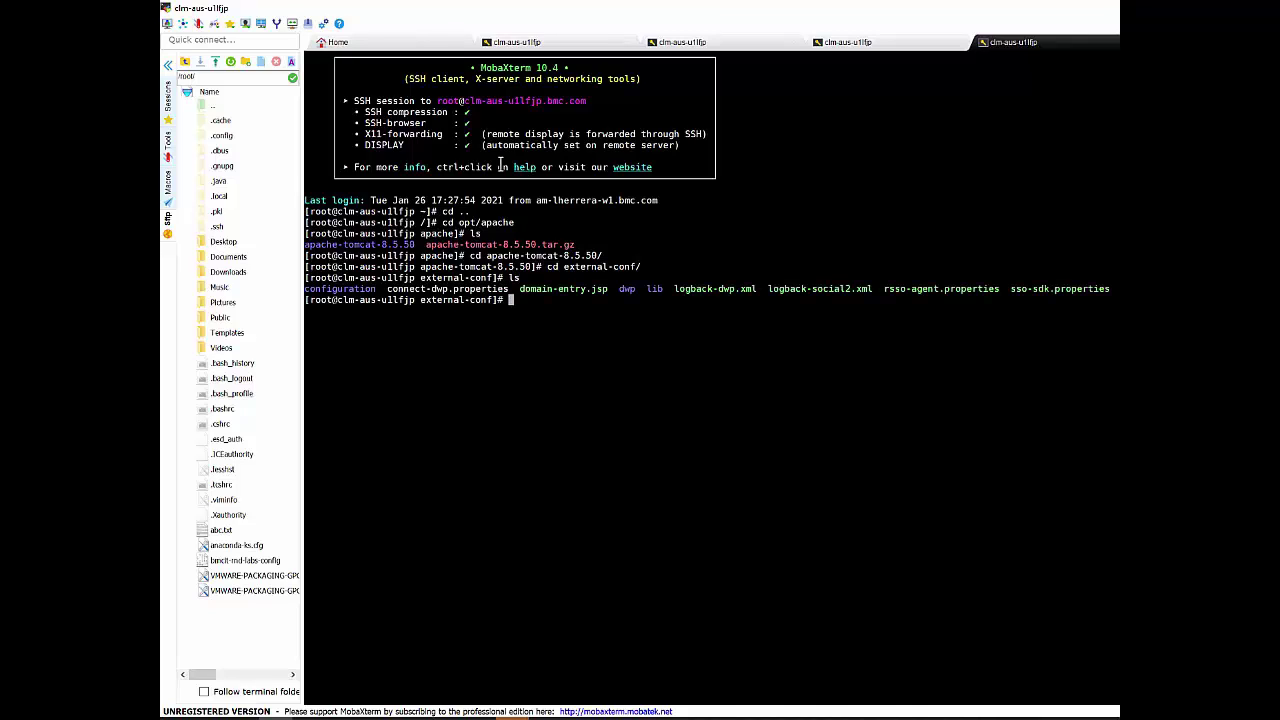
pyautogui.write('vi rsso')
# Open rsso-agent.properties in vi, then log in to Mid Tier with the administrator credentials
pyautogui.press('Tab')
pyautogui.press('Return')
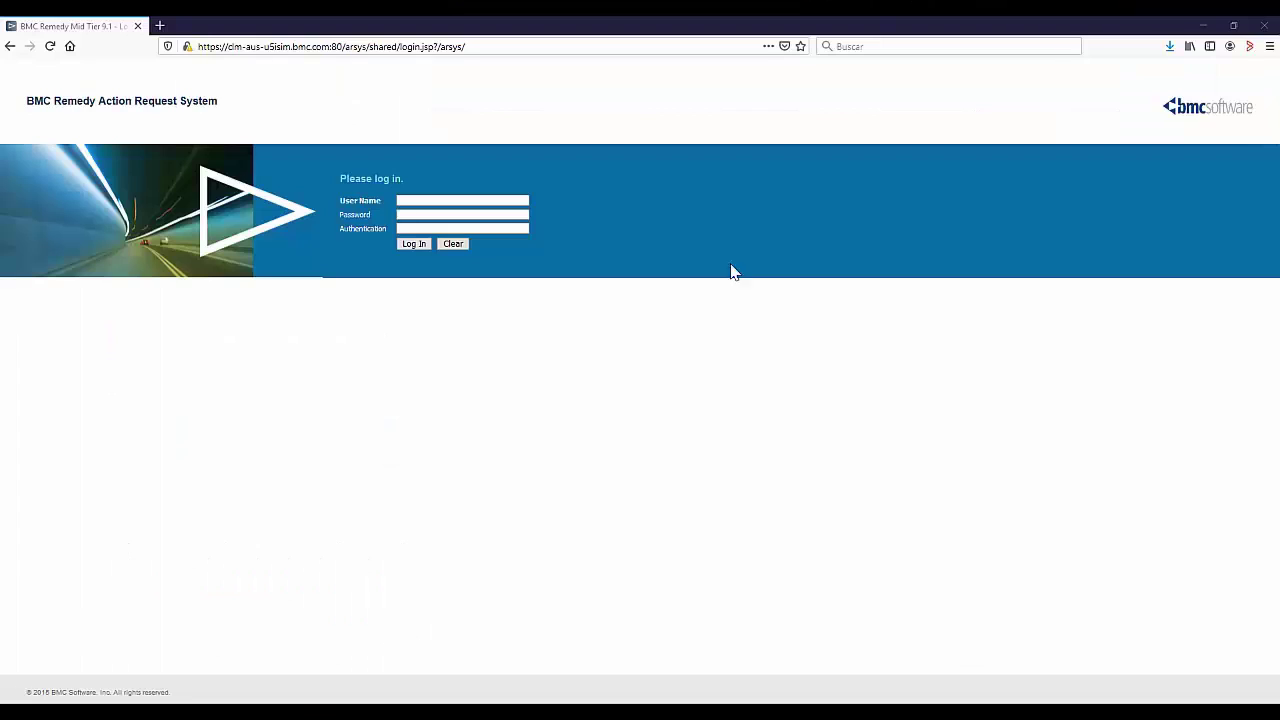
pyautogui.click(457, 202)
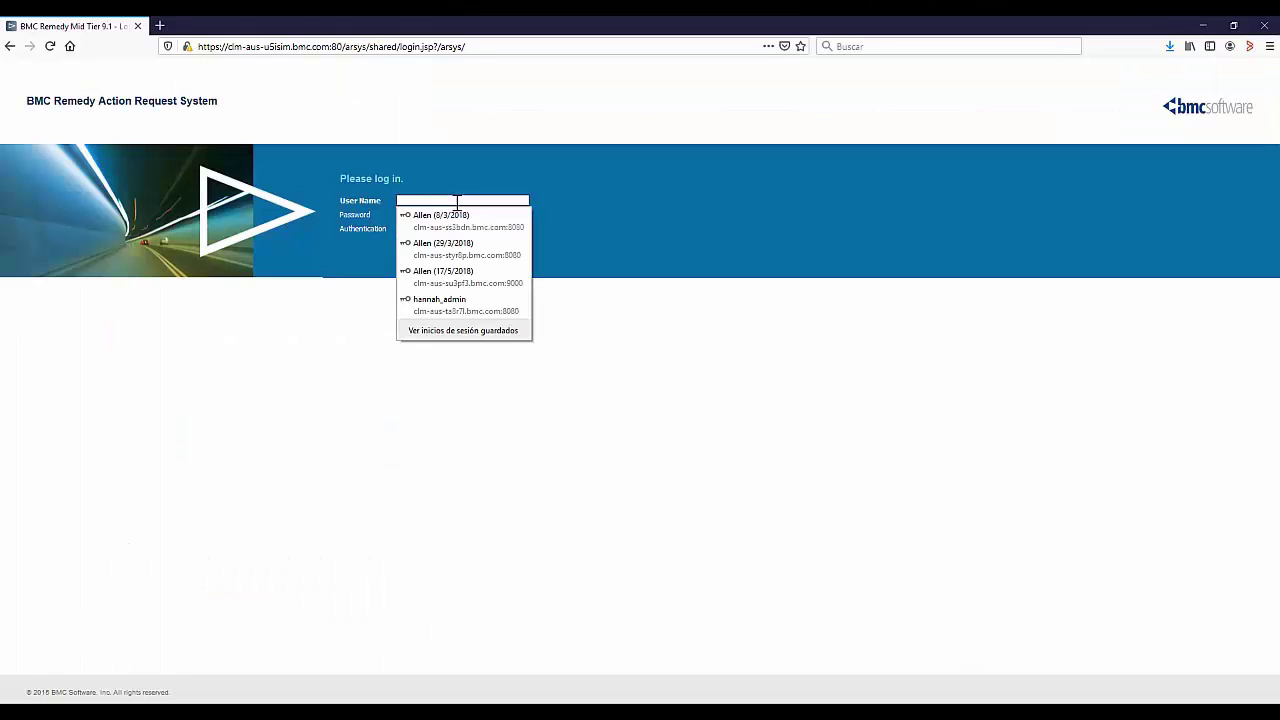
pyautogui.write('Demo')
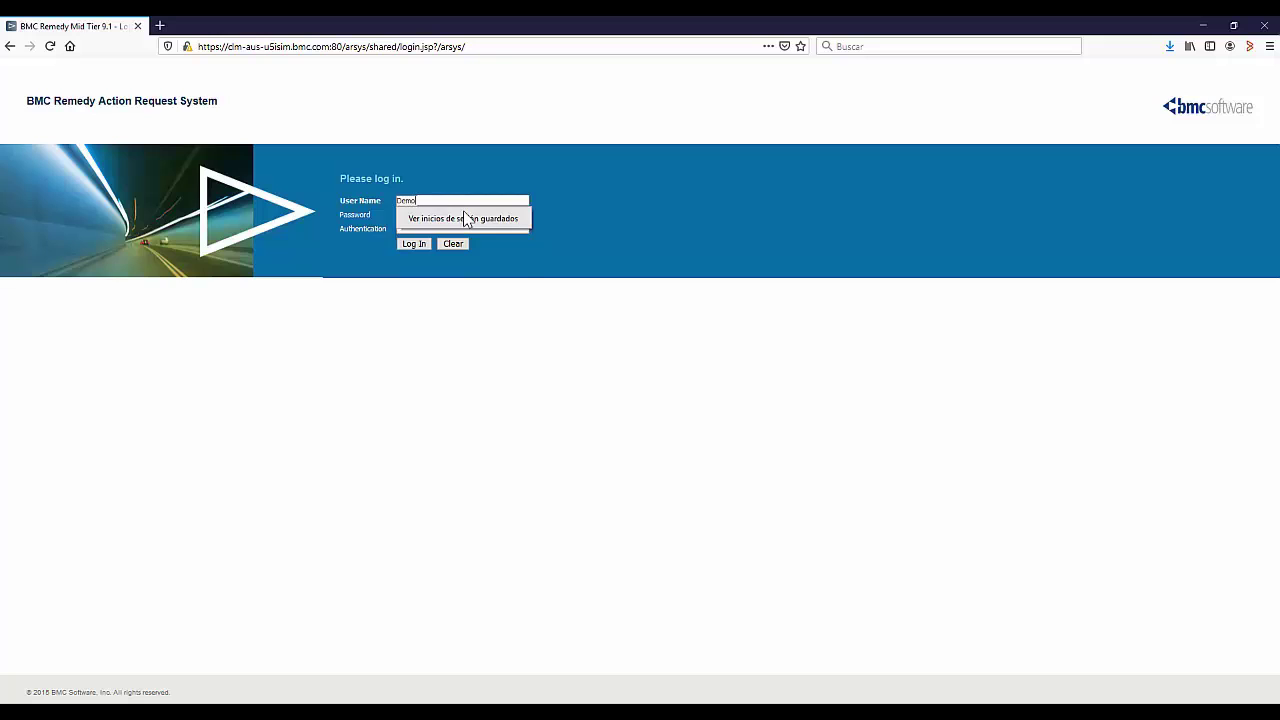
pyautogui.press('Tab')
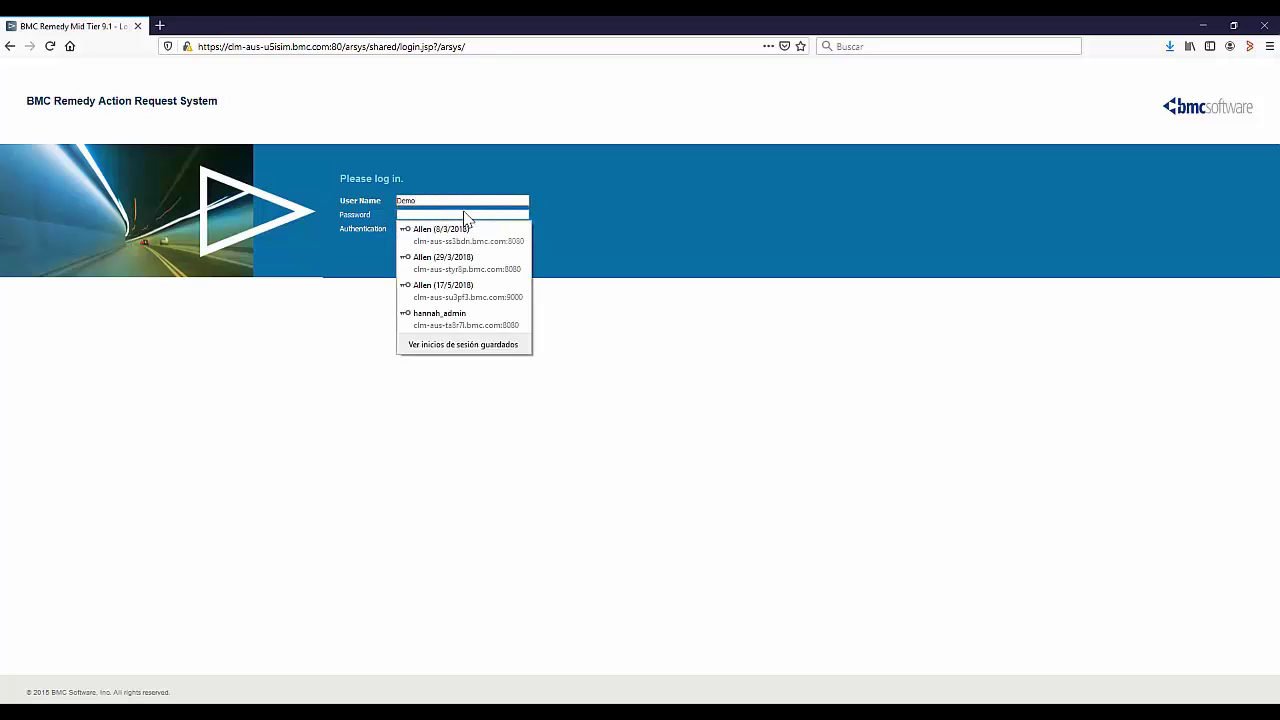
pyautogui.write('••••')
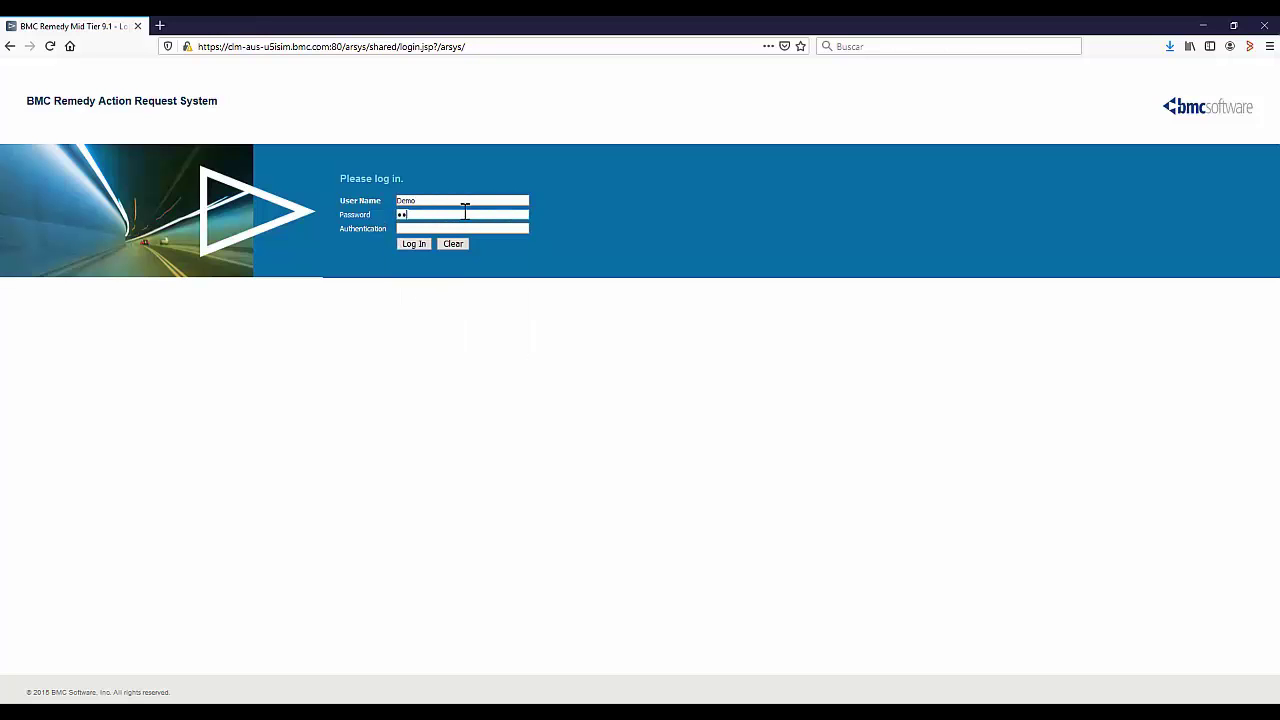
pyautogui.write('••••')
pyautogui.click(414, 245)
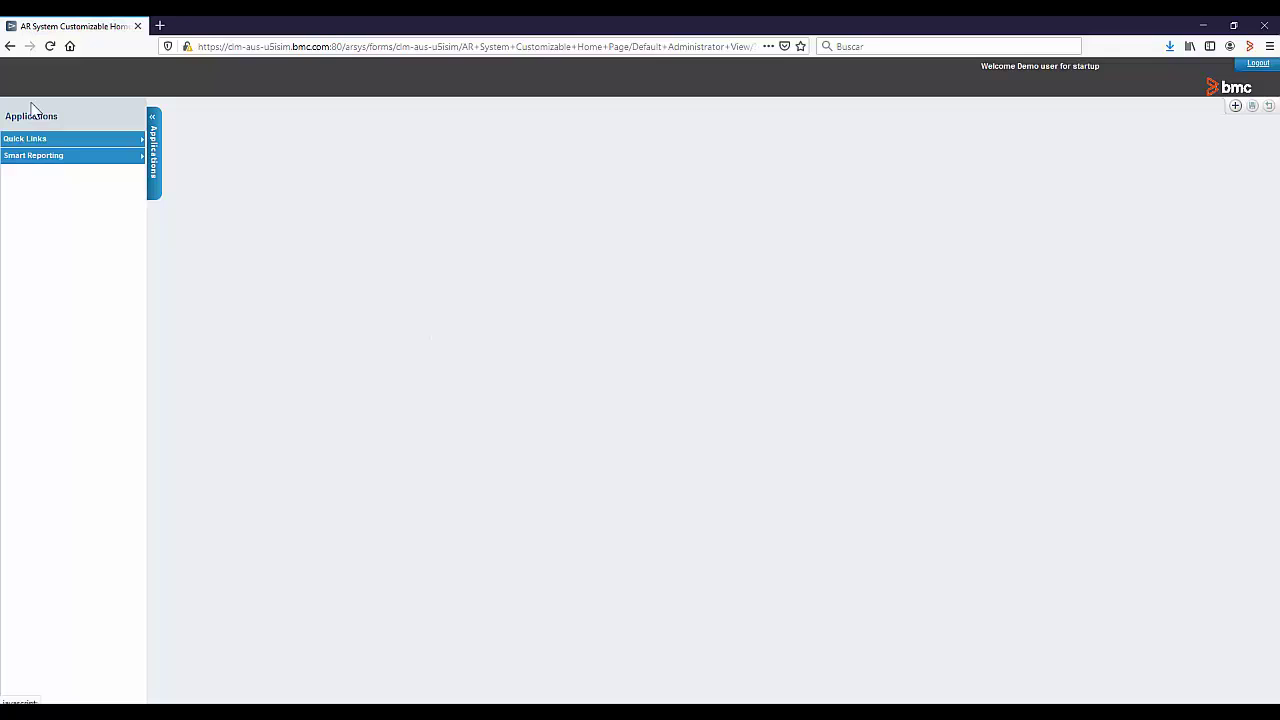
# Open the AR System Administration Console from the server Quick Links
pyautogui.click(93, 142)
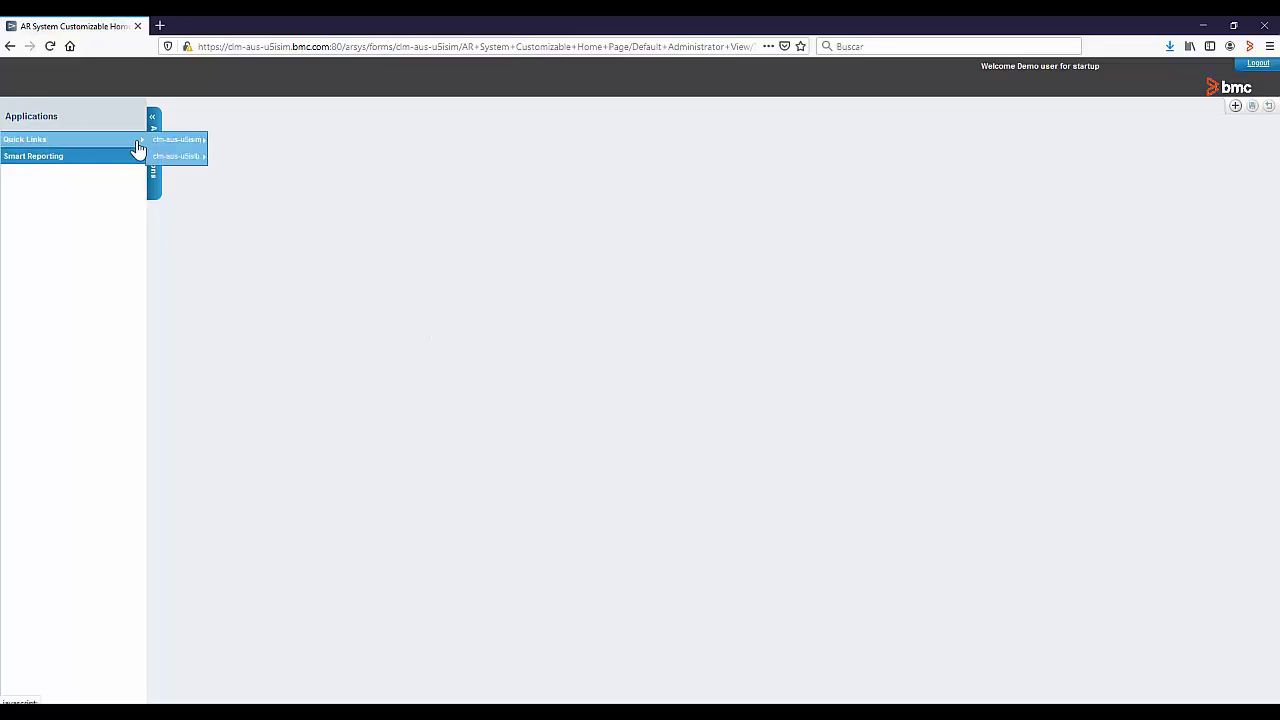
pyautogui.moveTo(175, 152)
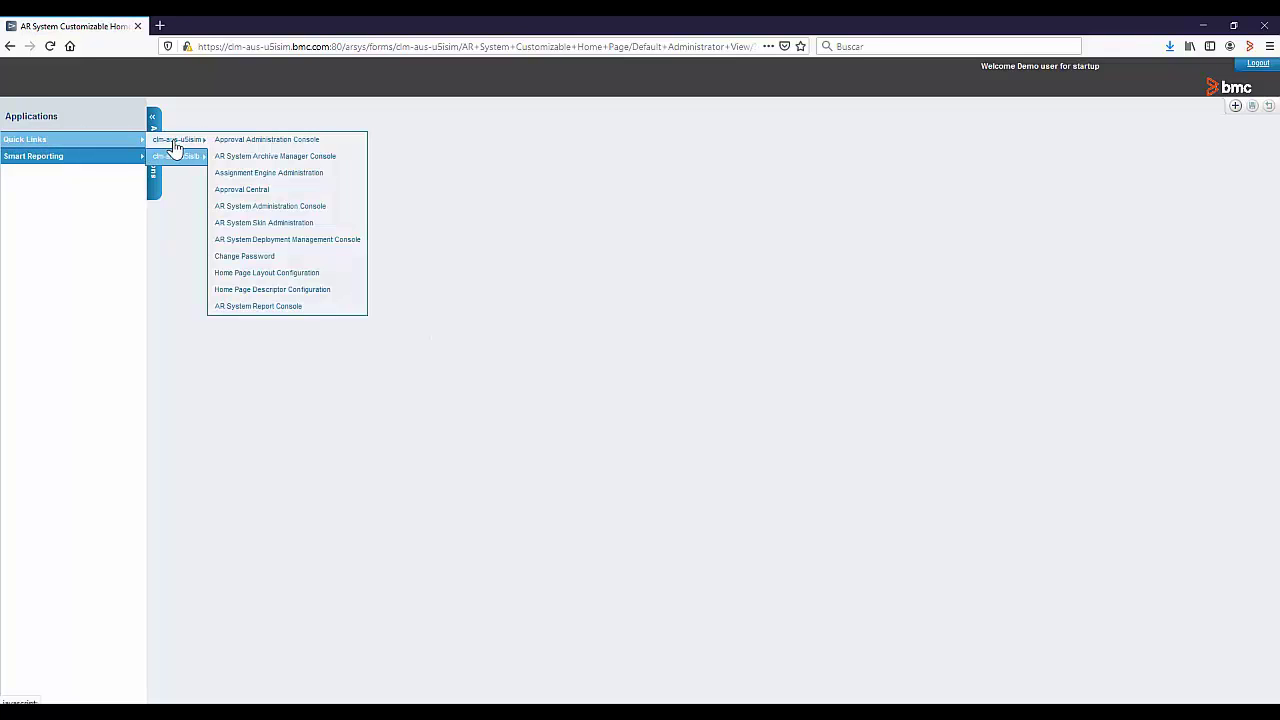
pyautogui.click(274, 209)
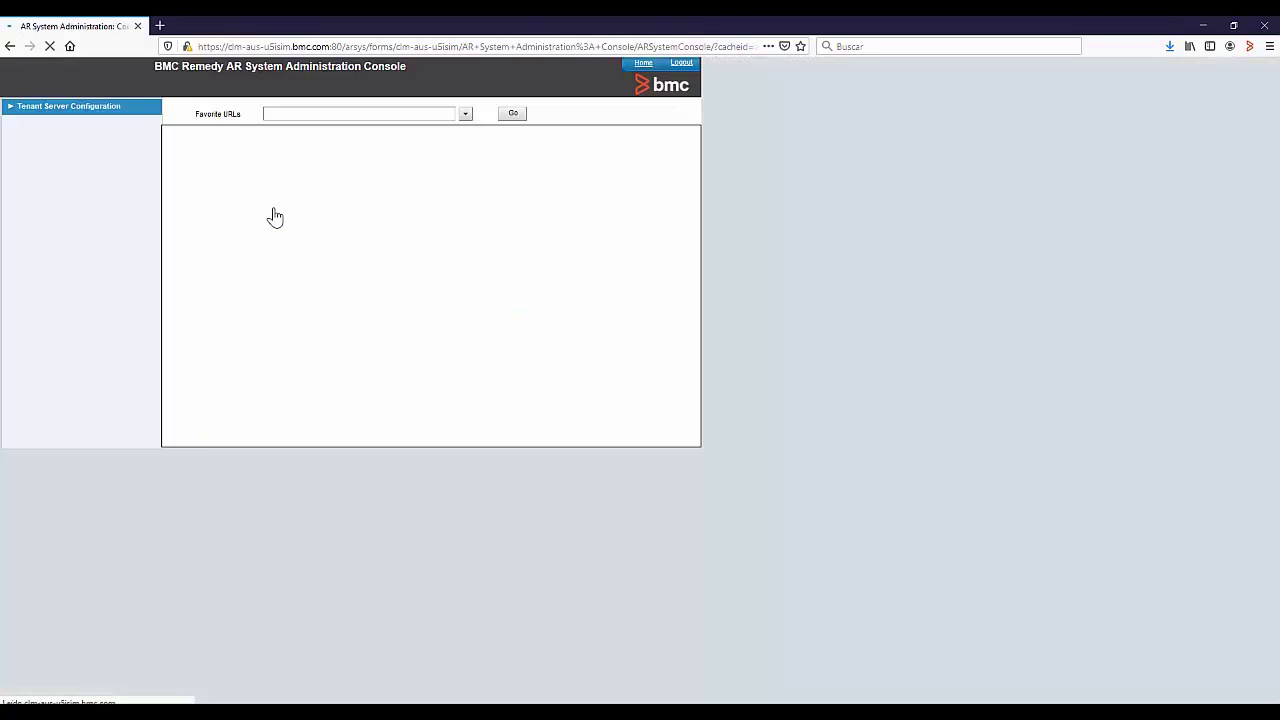
# Expand Common Server Configuration, Tenant Server Configuration and the General settings
pyautogui.click(11, 108)
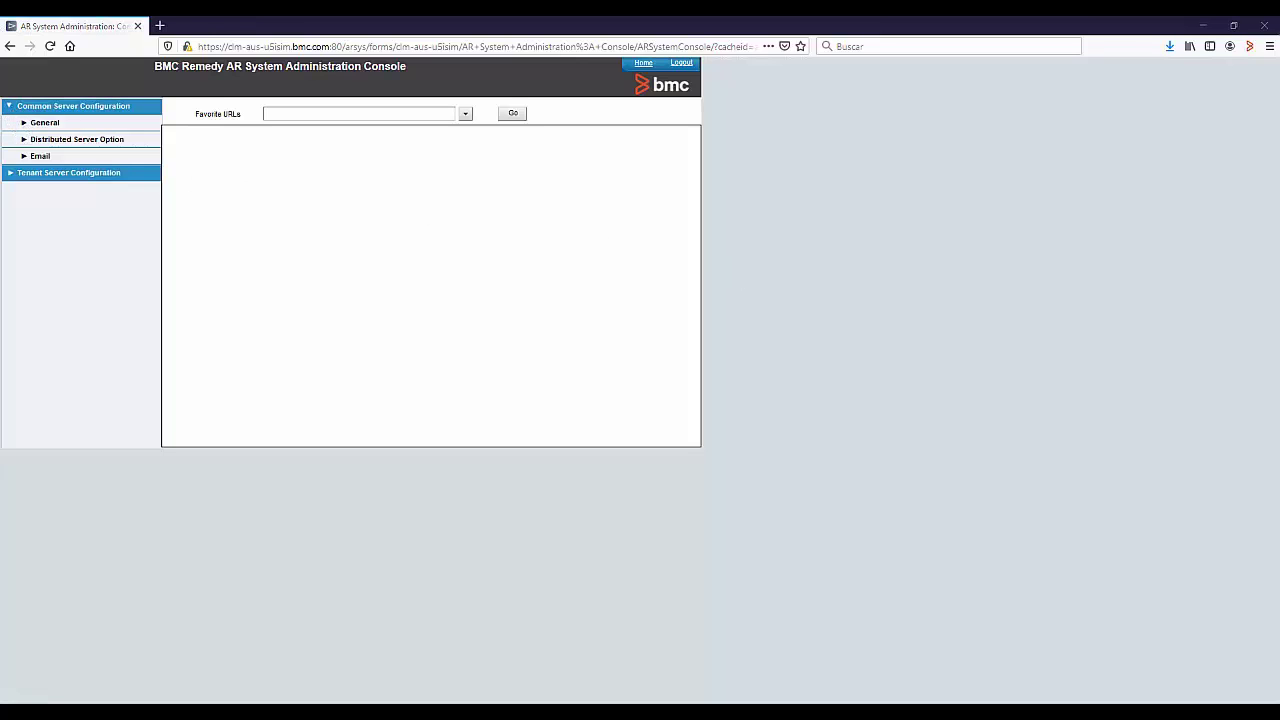
pyautogui.click(9, 175)
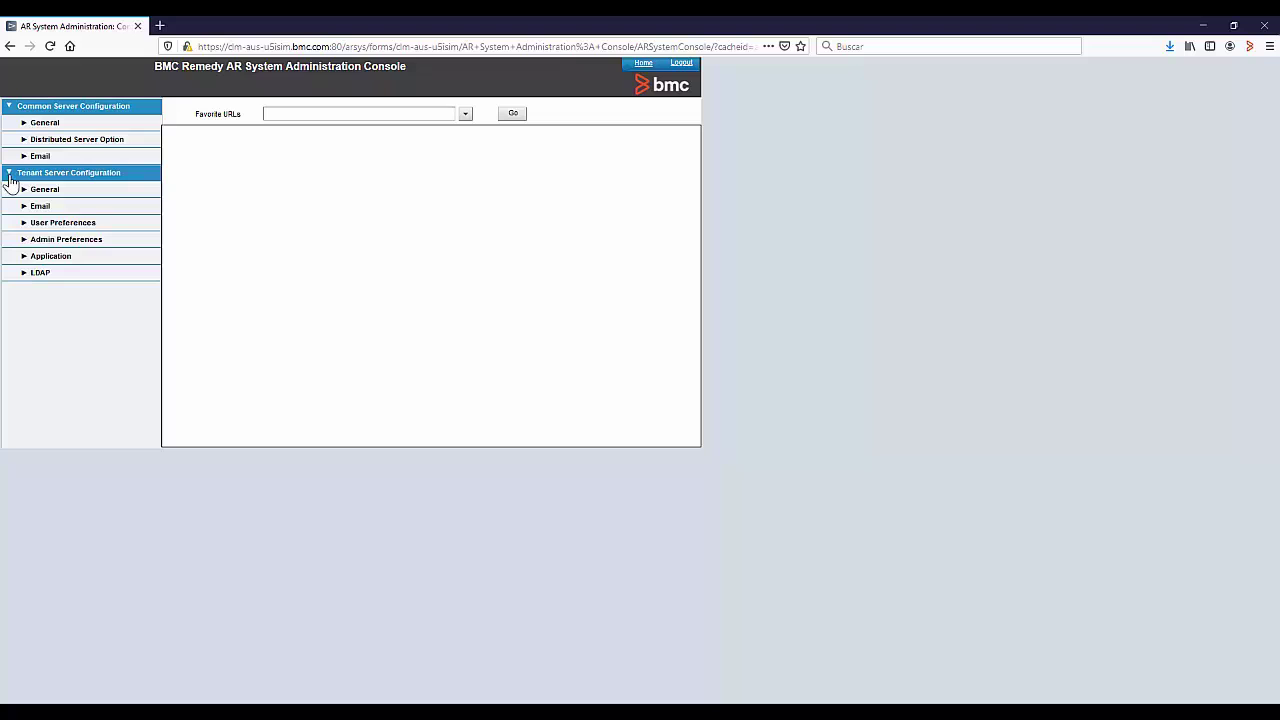
pyautogui.click(22, 124)
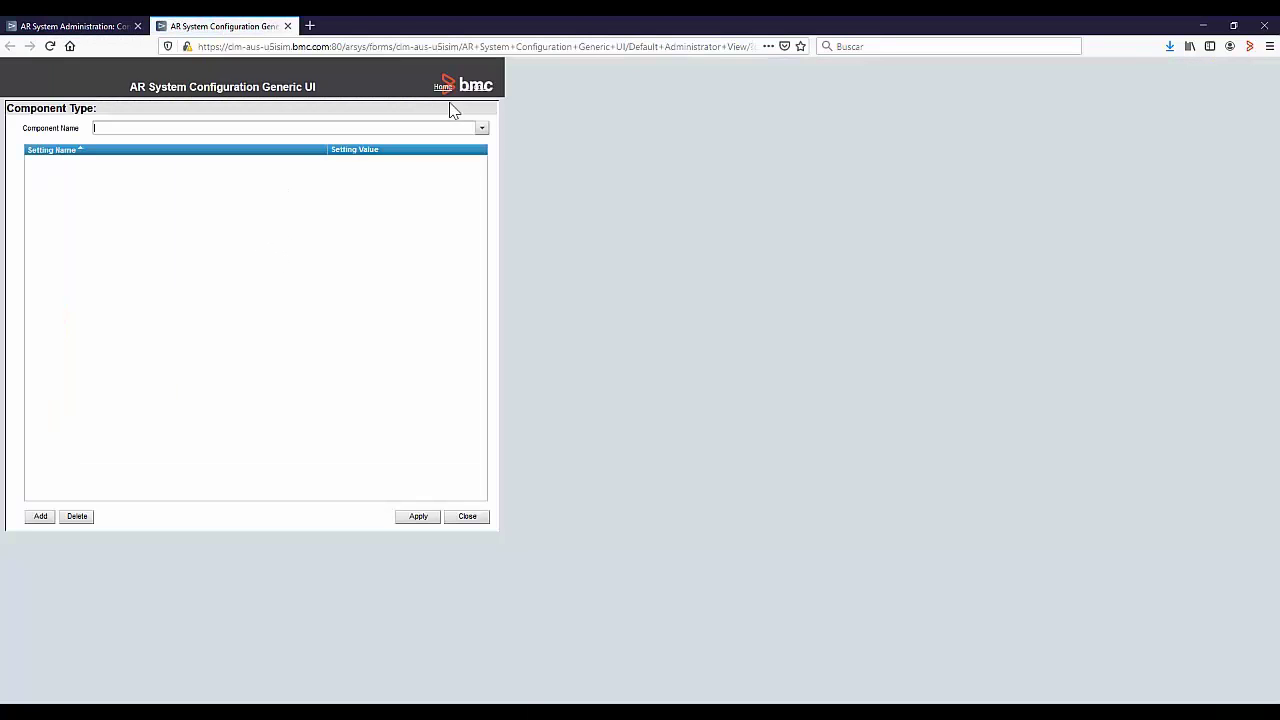
# Load the com.bmc.arsys.server.shared component settings and select the Disable-New-RLS-Implementation value
pyautogui.click(482, 128)
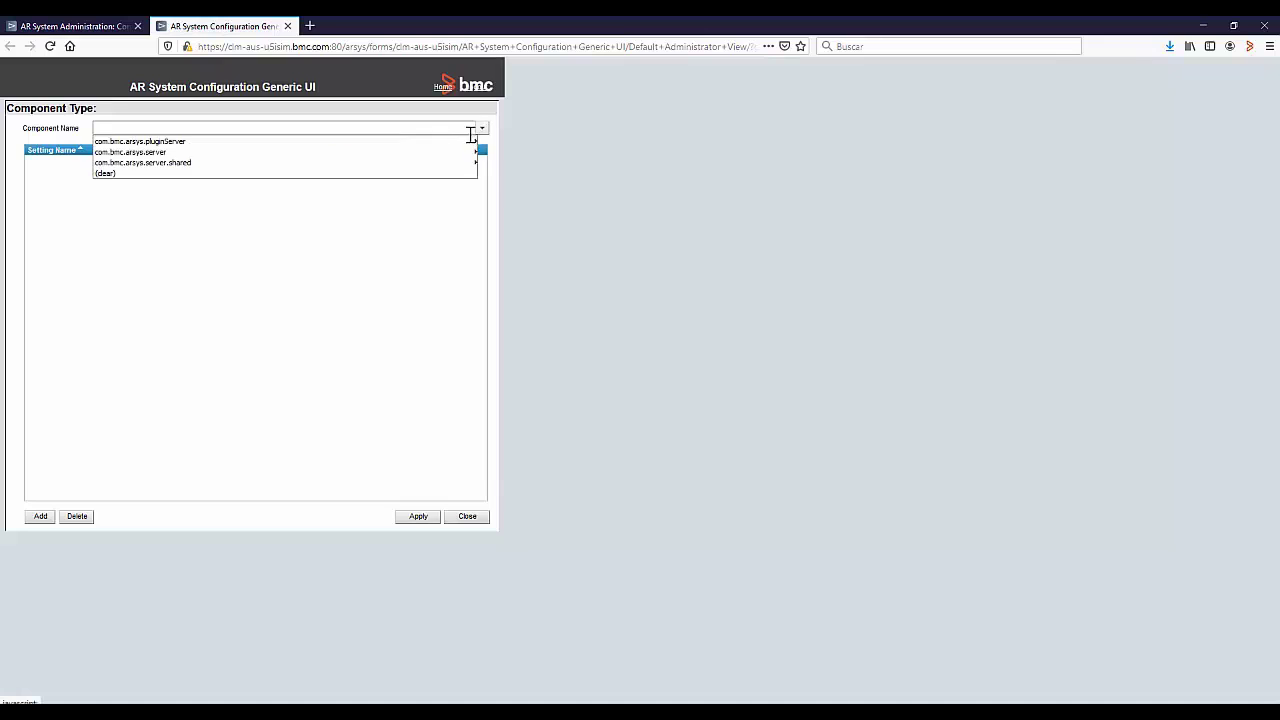
pyautogui.moveTo(418, 146)
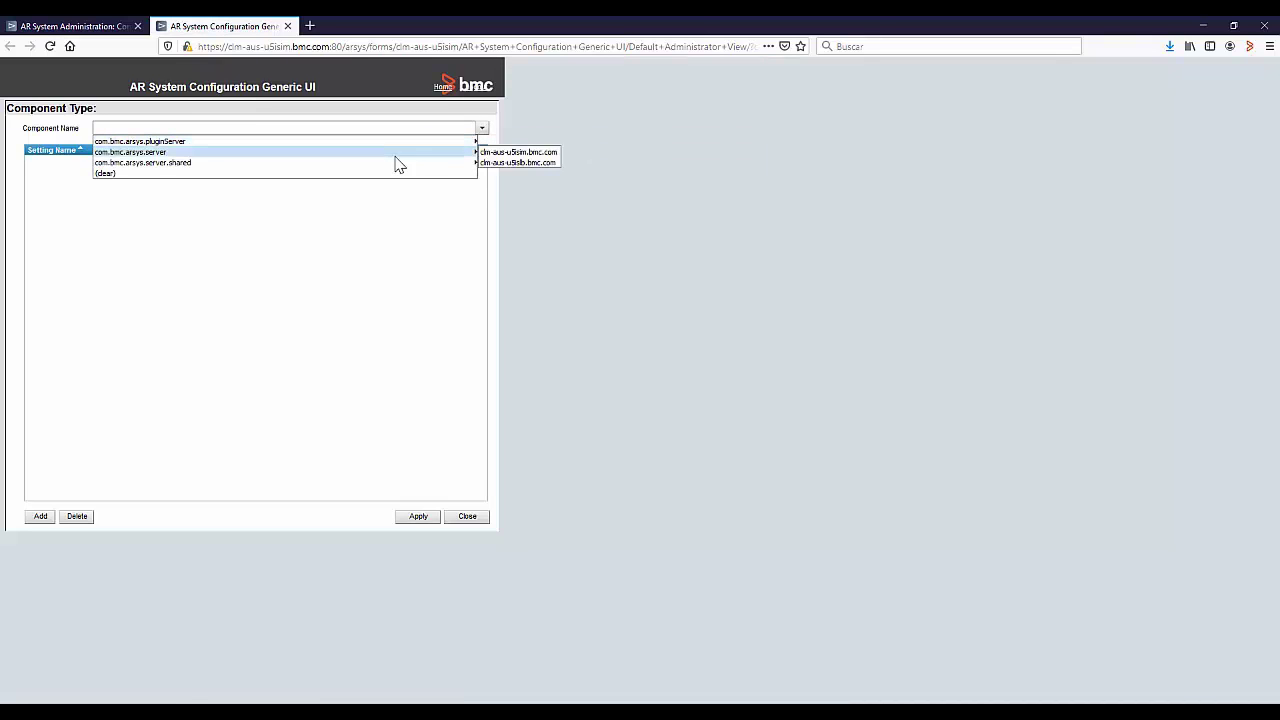
pyautogui.moveTo(381, 165)
pyautogui.click(489, 164)
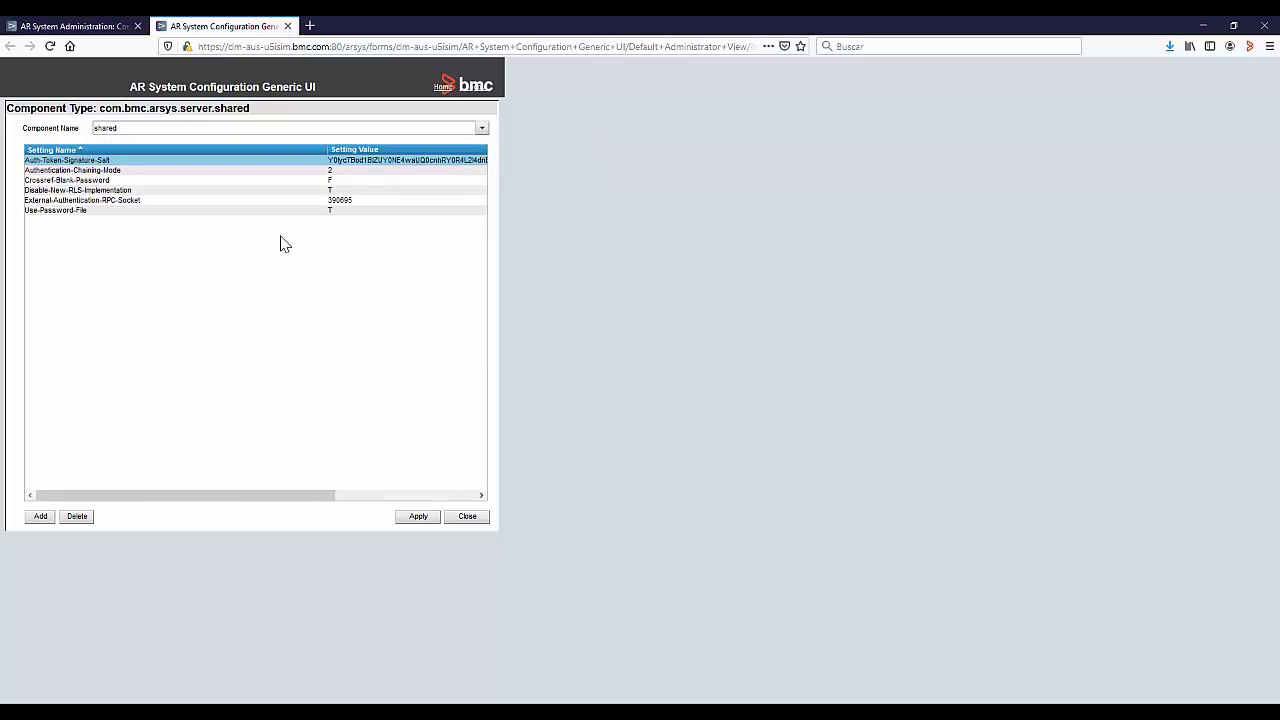
pyautogui.click(366, 190)
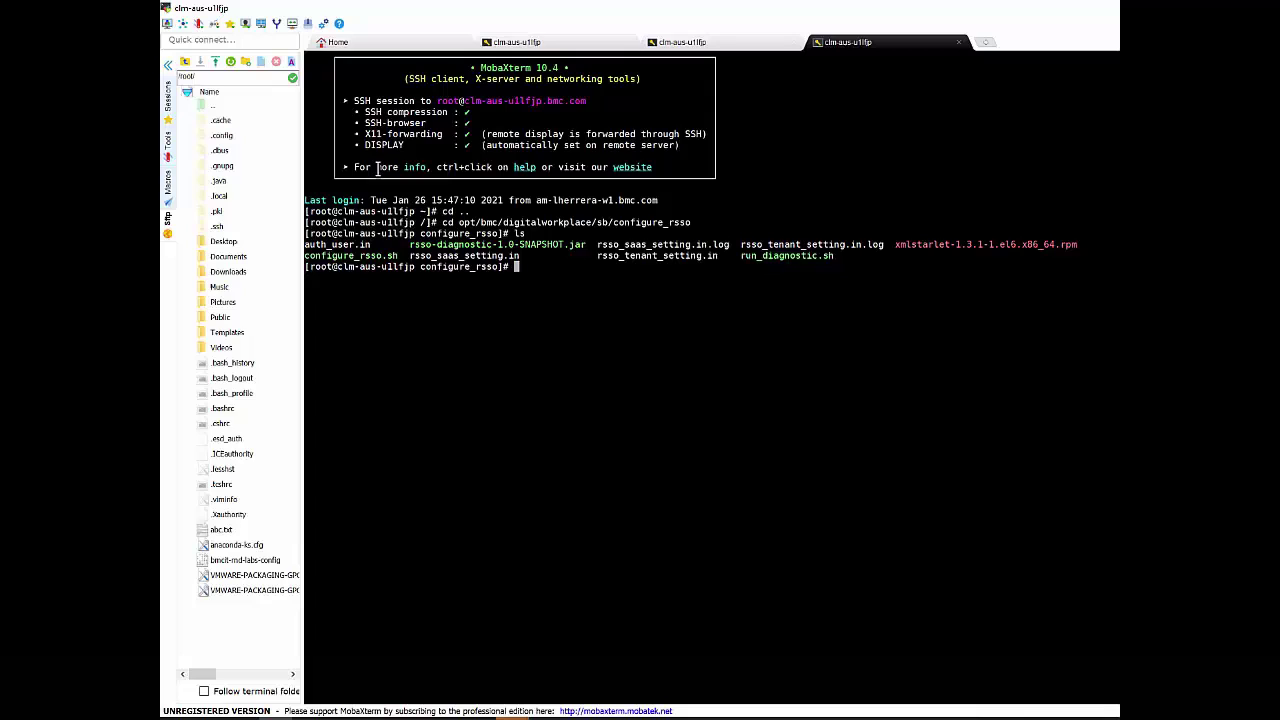
# Run ./configure_rsso.sh, accepting the defaults for the agent id and SSO URL prompts
pyautogui.write('c')
pyautogui.press('BackSpace')
pyautogui.write('./configure_rsso.sh')
pyautogui.press('Return')
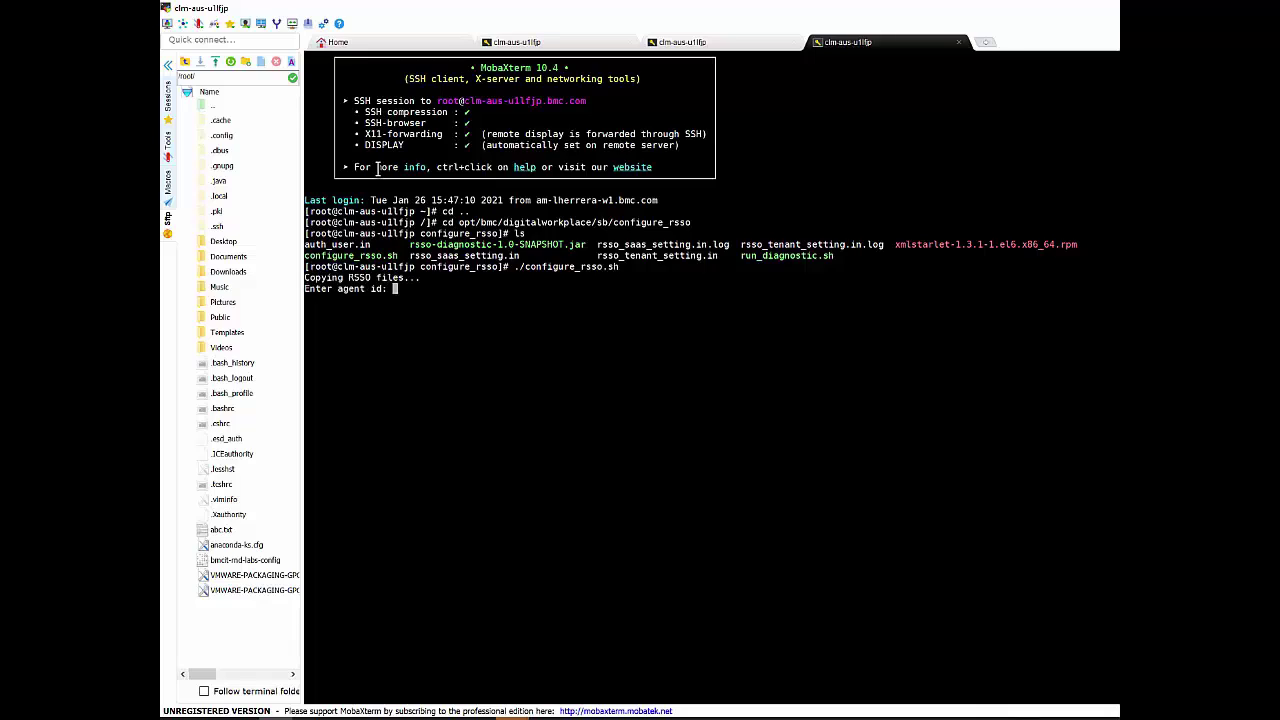
pyautogui.press('Return')
pyautogui.press('Return')
pyautogui.press('Return')
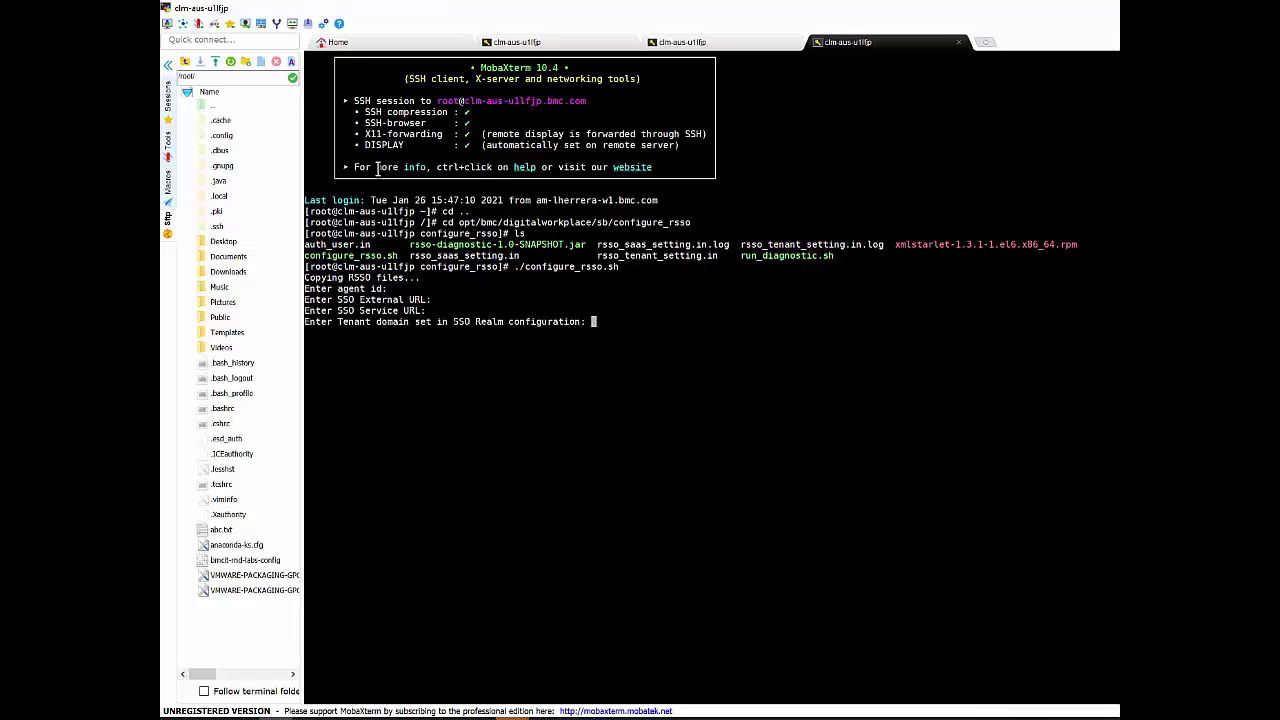
pyautogui.press('Return')
pyautogui.press('Return')
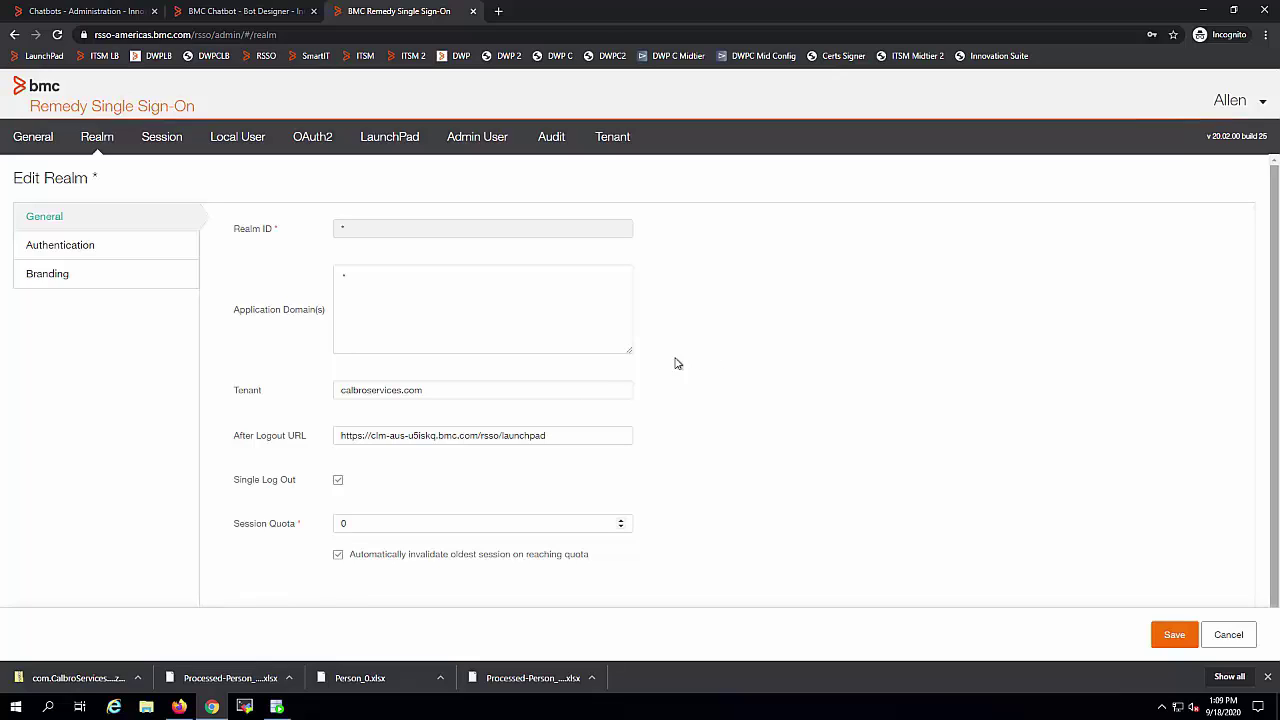
# Show the realm's Authentication settings with the AR Server Information
pyautogui.click(71, 247)
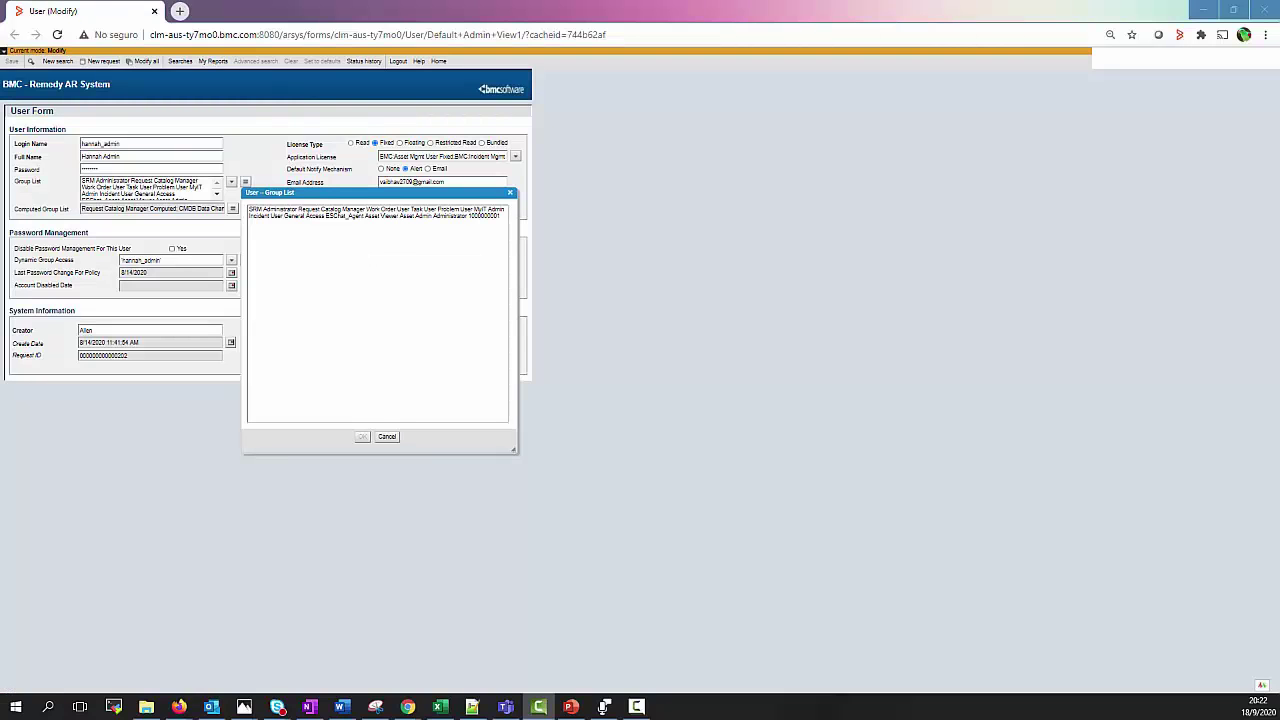
# Move the Group List window slightly up to view the user's groups
pyautogui.moveTo(477, 192); pyautogui.dragTo(476, 168)
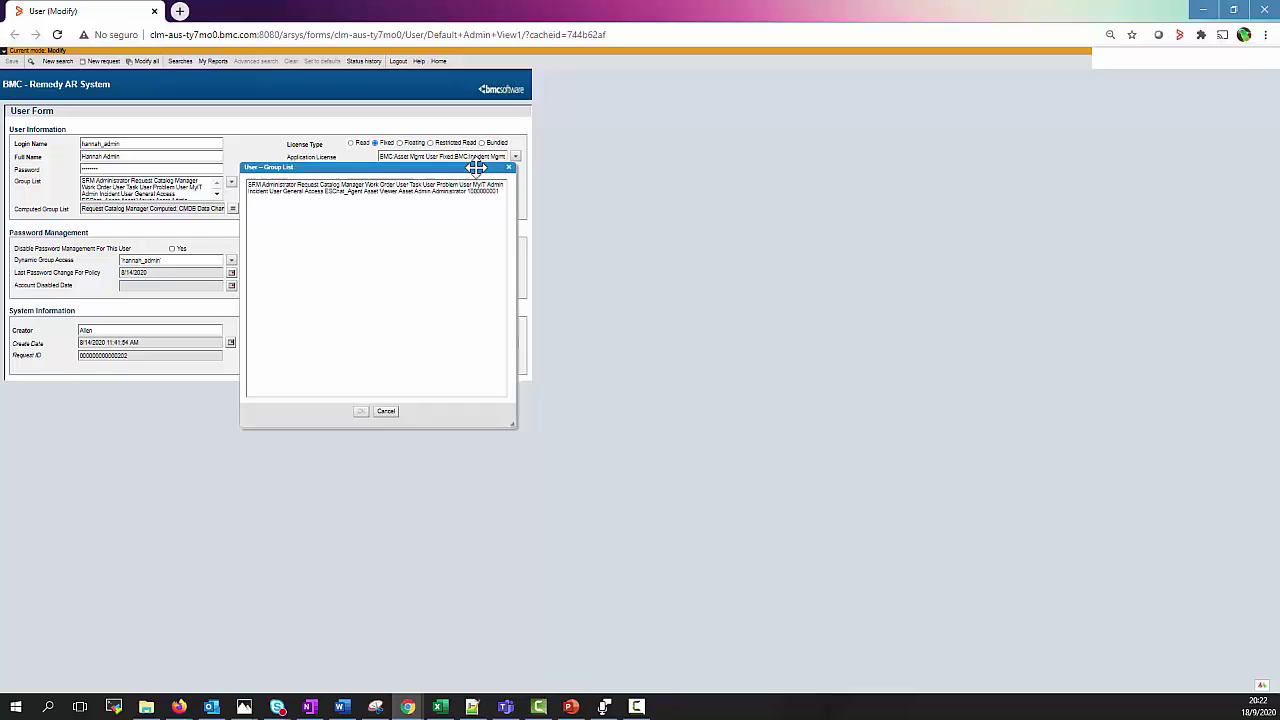